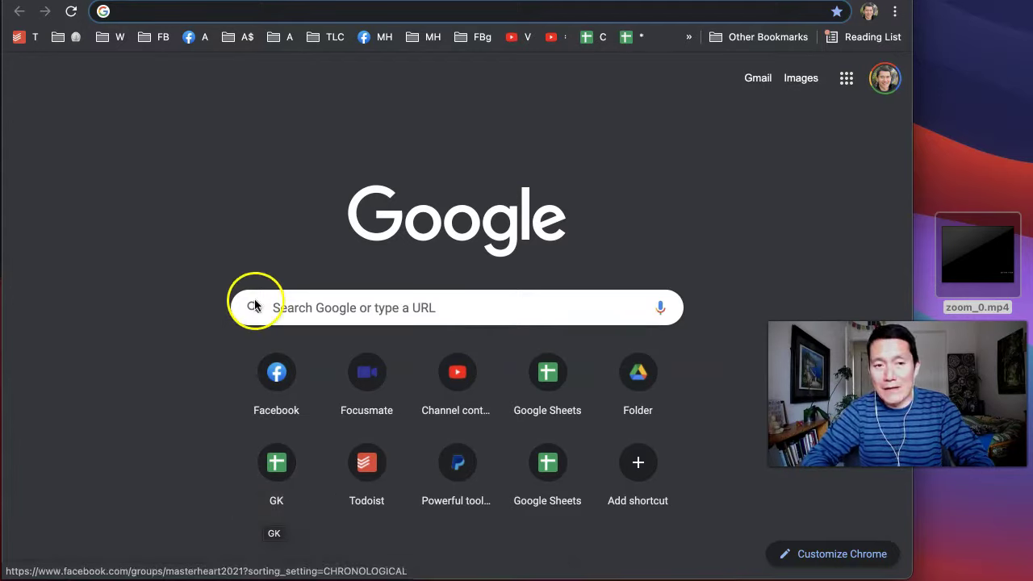
Go to youtube.com/upload and upload zoom_0.mp4 from the desktop
{"action": "left_click", "coordinate": [222, 201]}
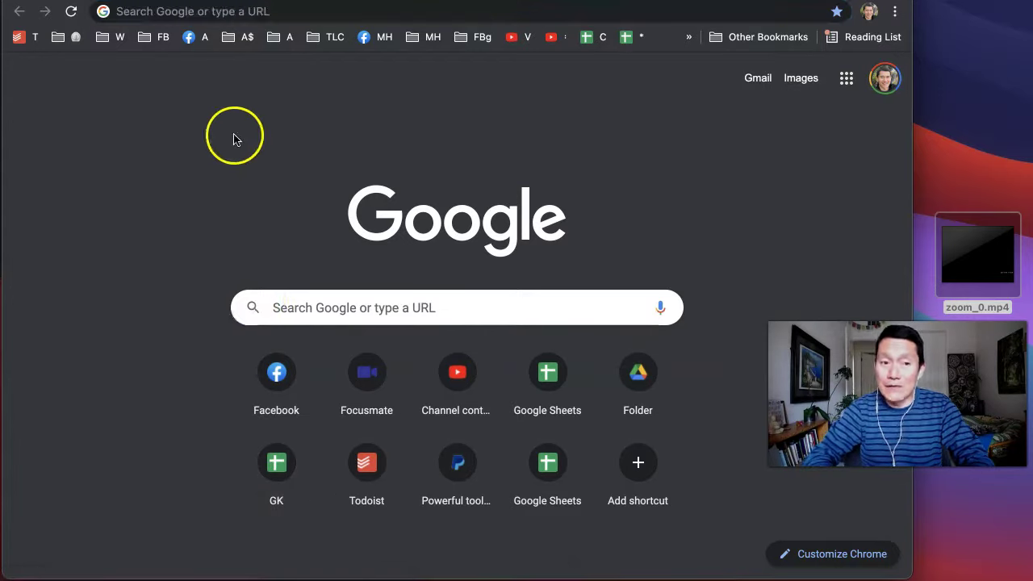
{"action": "left_click", "coordinate": [260, 11]}
{"action": "type", "text": "youtube.com"}
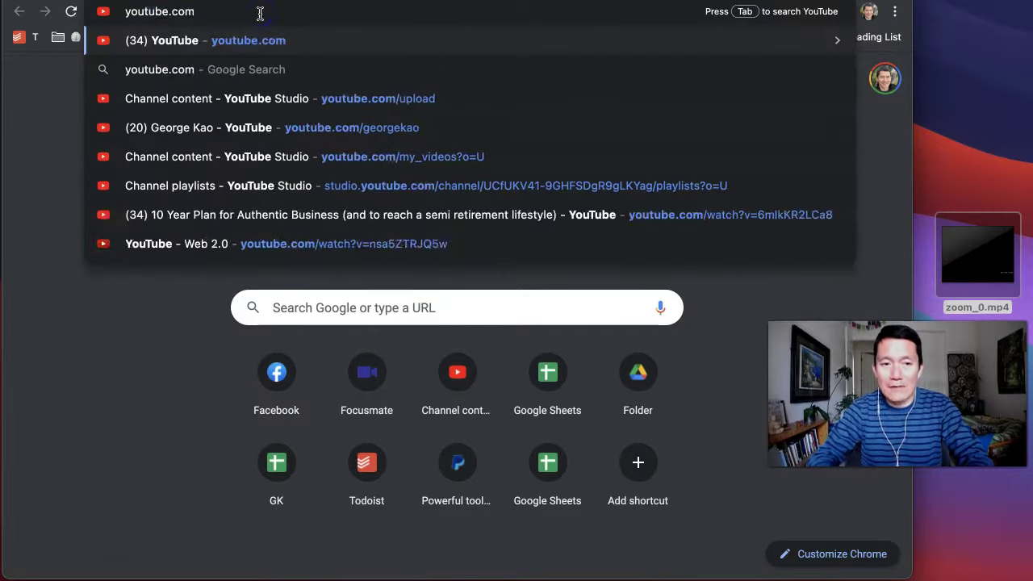
{"action": "type", "text": "/upload"}
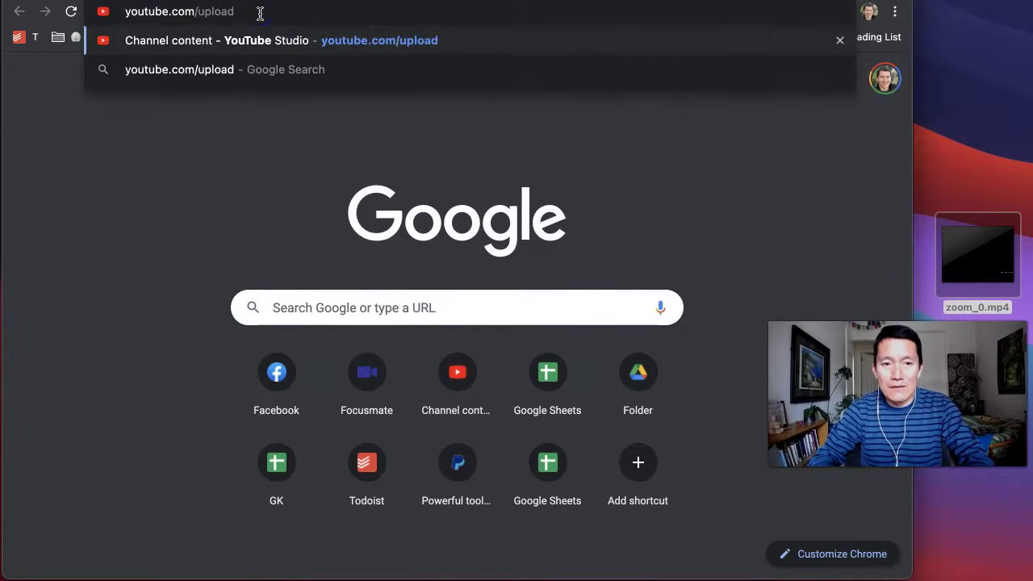
{"action": "key", "text": "Return"}
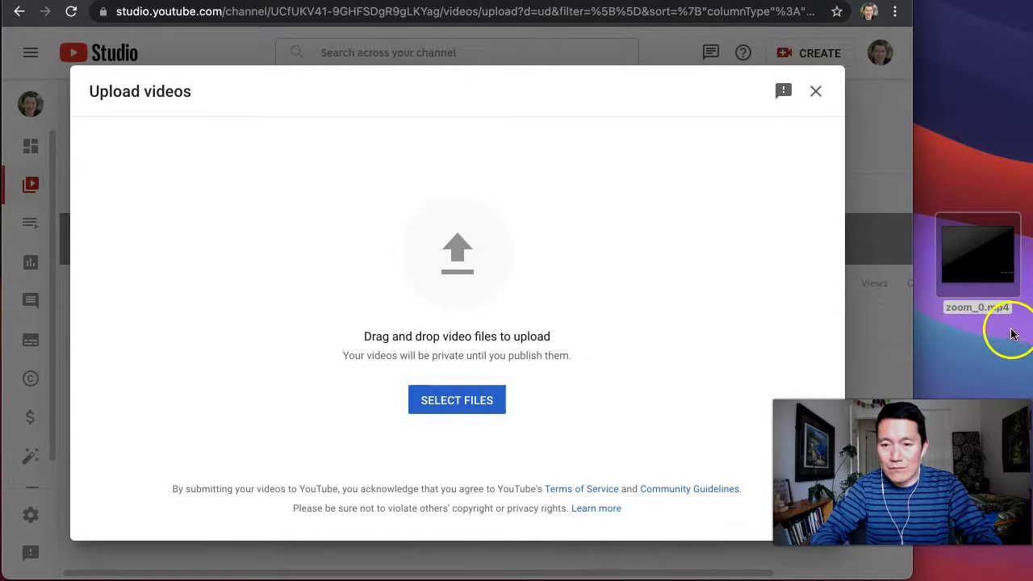
{"action": "left_click_drag", "start_coordinate": [974, 309], "coordinate": [461, 282]}
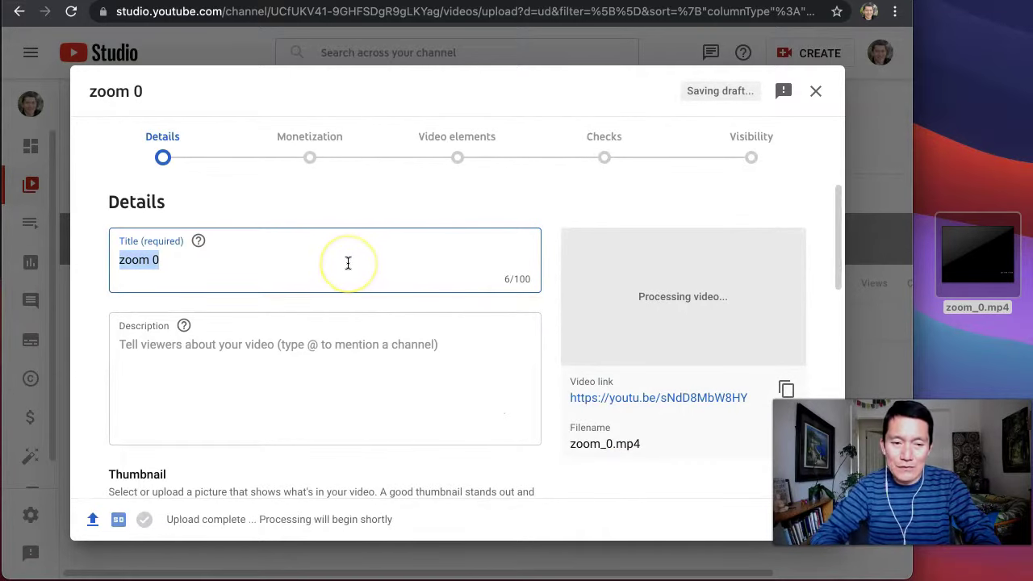
Title the video "testing 123" and fill the description with the placeholder text "djskajd jkldjsa djks lajdk sa" over several lines
{"action": "type", "text": "testing 123"}
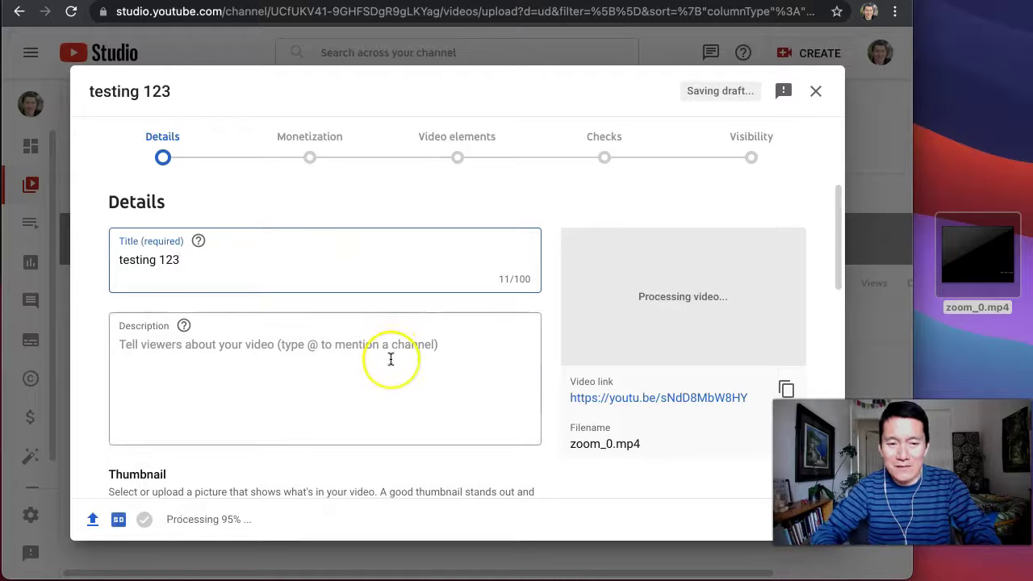
{"action": "left_click", "coordinate": [391, 359]}
{"action": "type", "text": "djks l"}
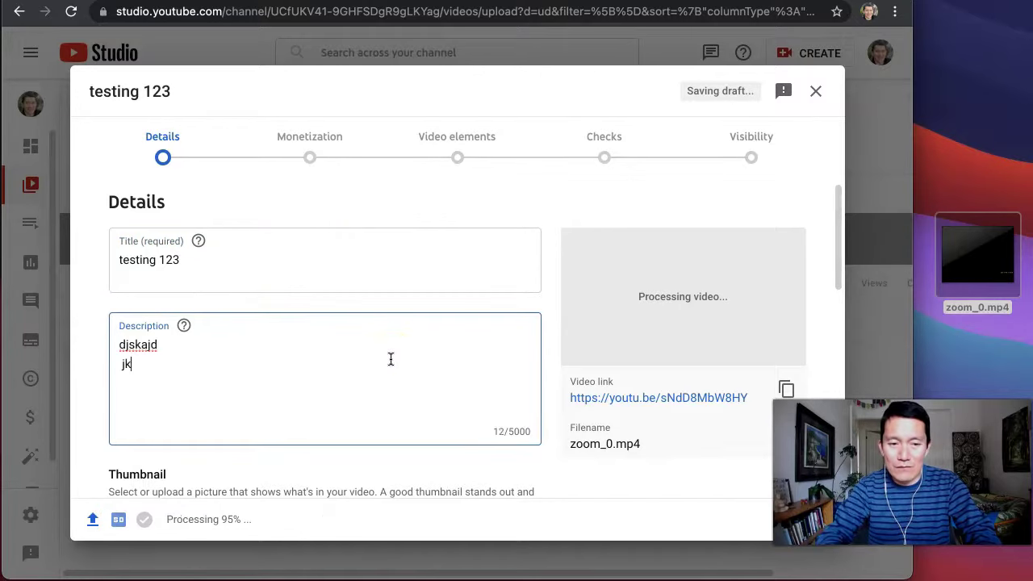
{"action": "type", "text": "ajdk"}
{"action": "key", "text": "Return"}
{"action": "type", "text": "sa"}
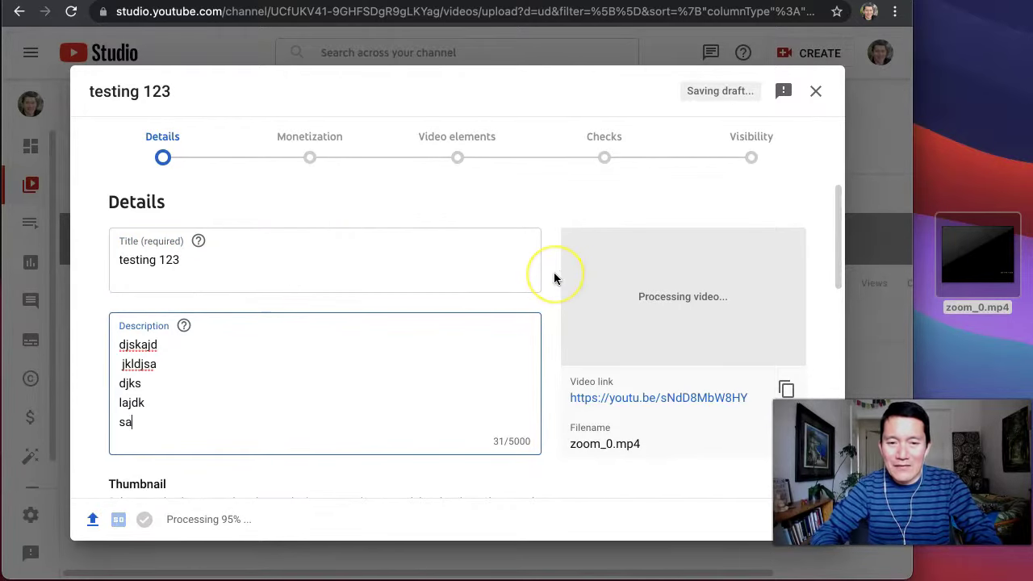
Review the thumbnail, playlist and audience settings, and advance to the Monetization stage
{"action": "scroll", "coordinate": [553, 279], "scroll_direction": "down", "scroll_amount": 5}
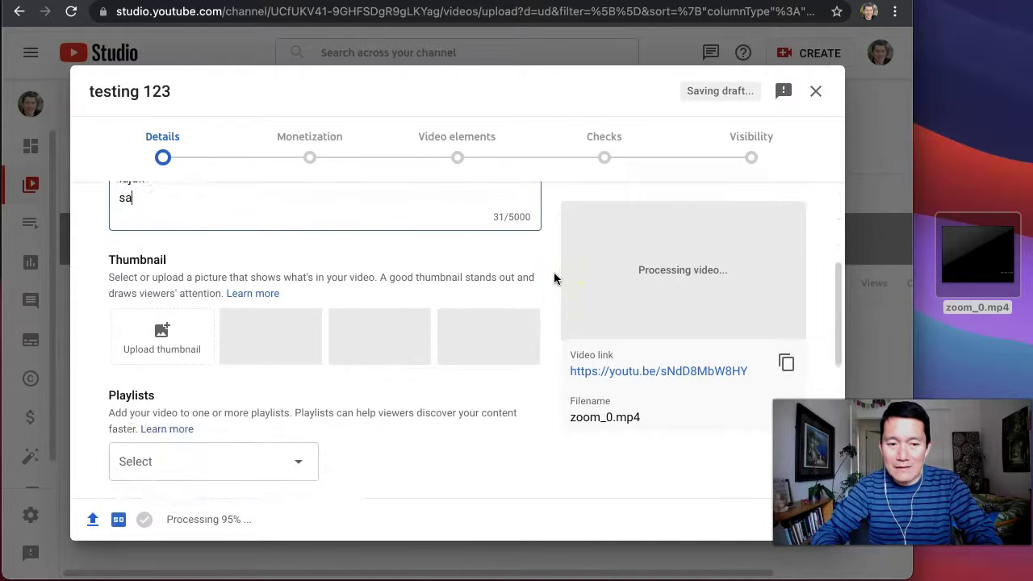
{"action": "scroll", "coordinate": [553, 279], "scroll_direction": "down", "scroll_amount": 2}
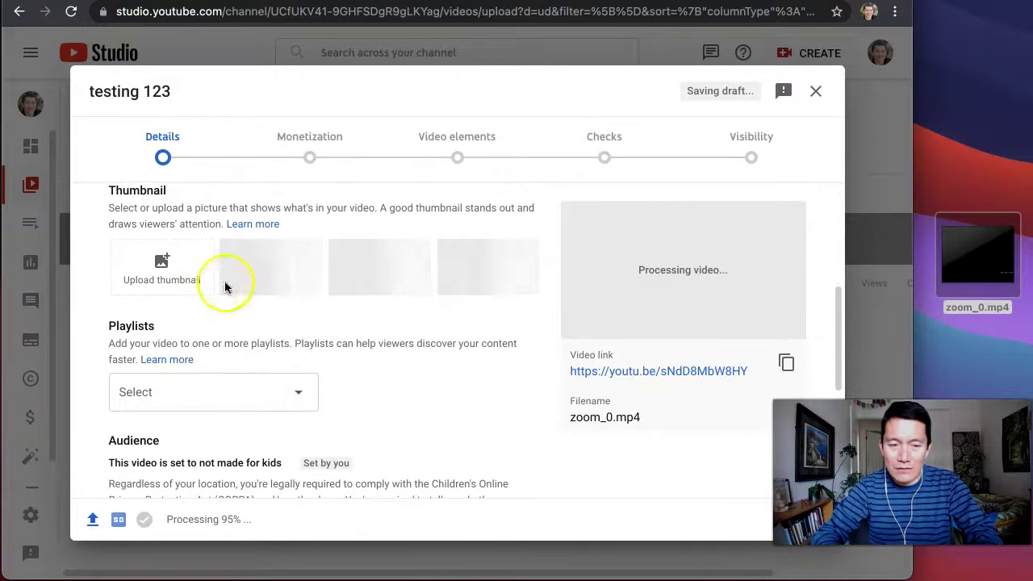
{"action": "scroll", "coordinate": [518, 365], "scroll_direction": "down", "scroll_amount": 2}
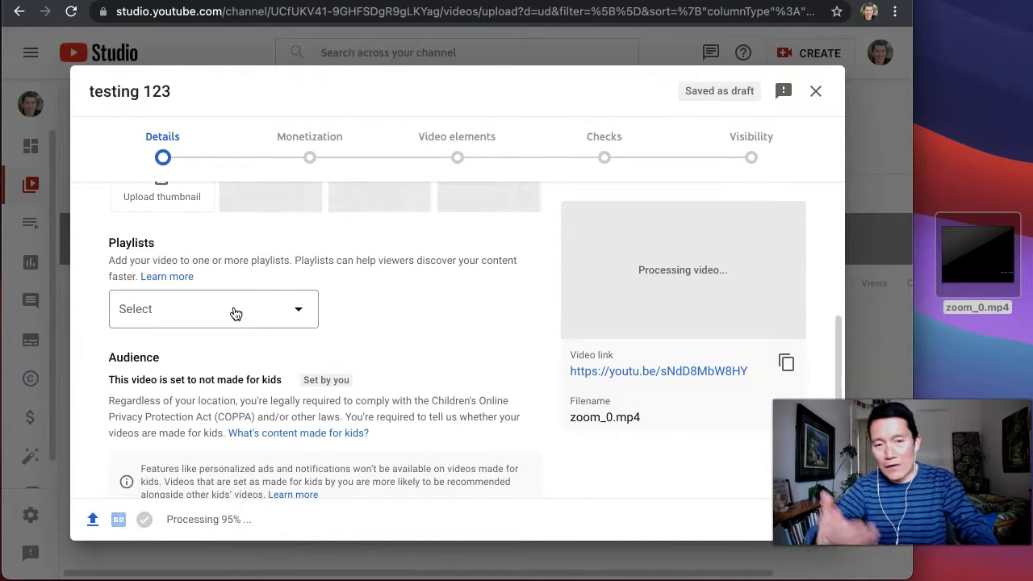
{"action": "left_click", "coordinate": [446, 312]}
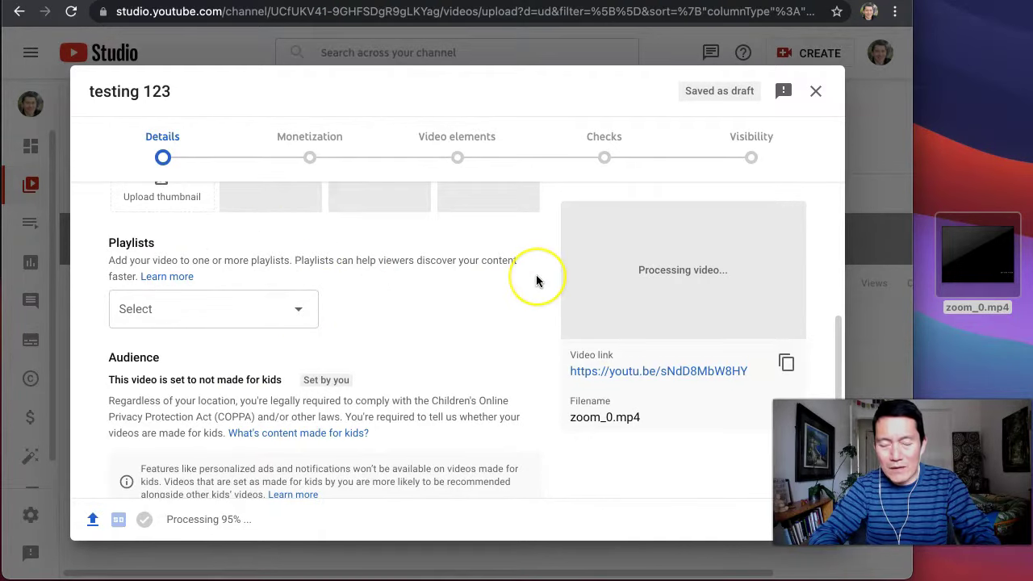
{"action": "scroll", "coordinate": [535, 278], "scroll_direction": "down", "scroll_amount": 1}
{"action": "scroll", "coordinate": [537, 276], "scroll_direction": "down", "scroll_amount": 5}
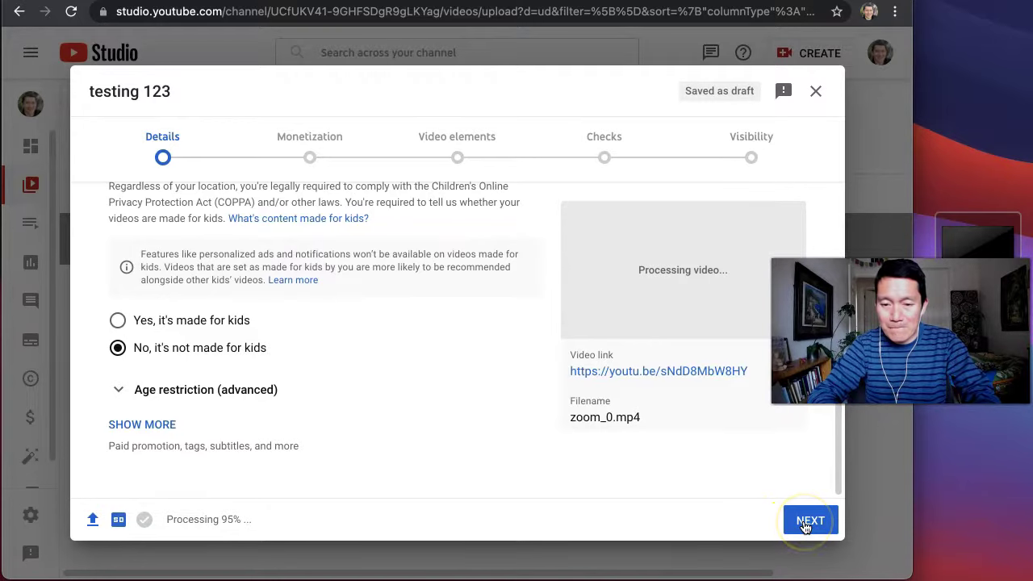
{"action": "left_click", "coordinate": [810, 520]}
Set the video's monetization to Off
{"action": "left_click", "coordinate": [355, 284]}
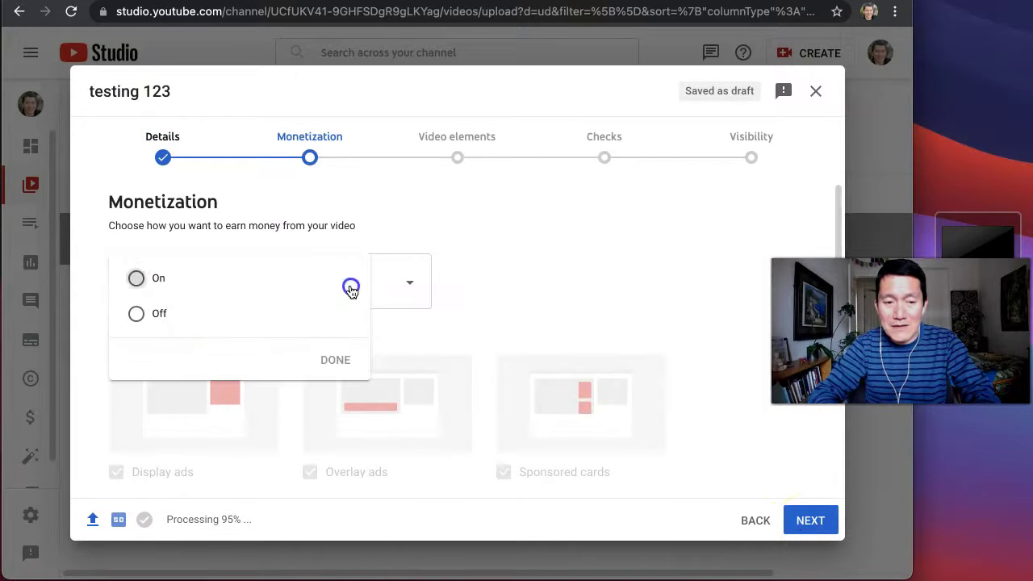
{"action": "left_click", "coordinate": [137, 314]}
{"action": "left_click", "coordinate": [335, 361]}
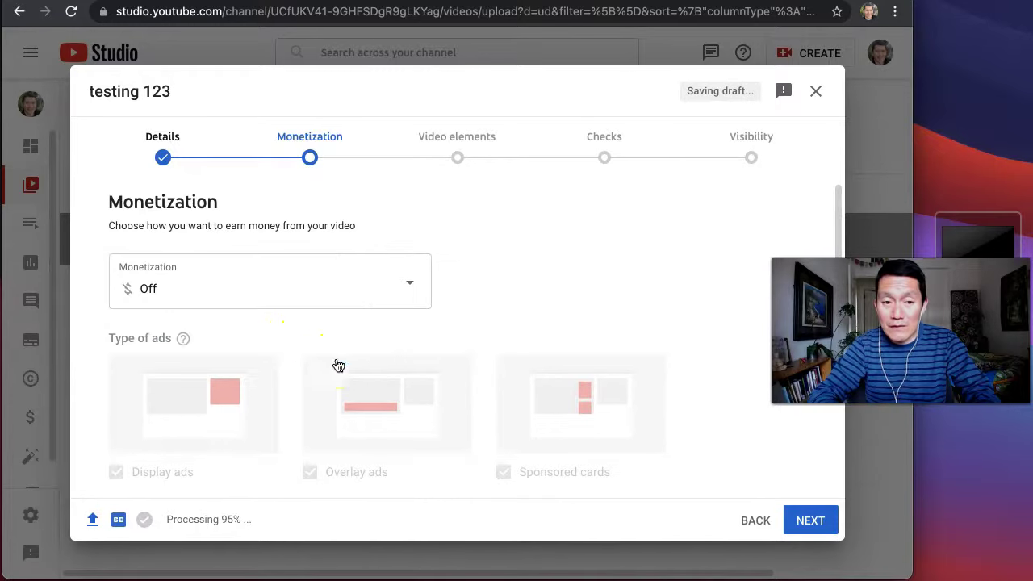
Advance through the Video elements and Checks stages to the Visibility stage
{"action": "left_click", "coordinate": [811, 520]}
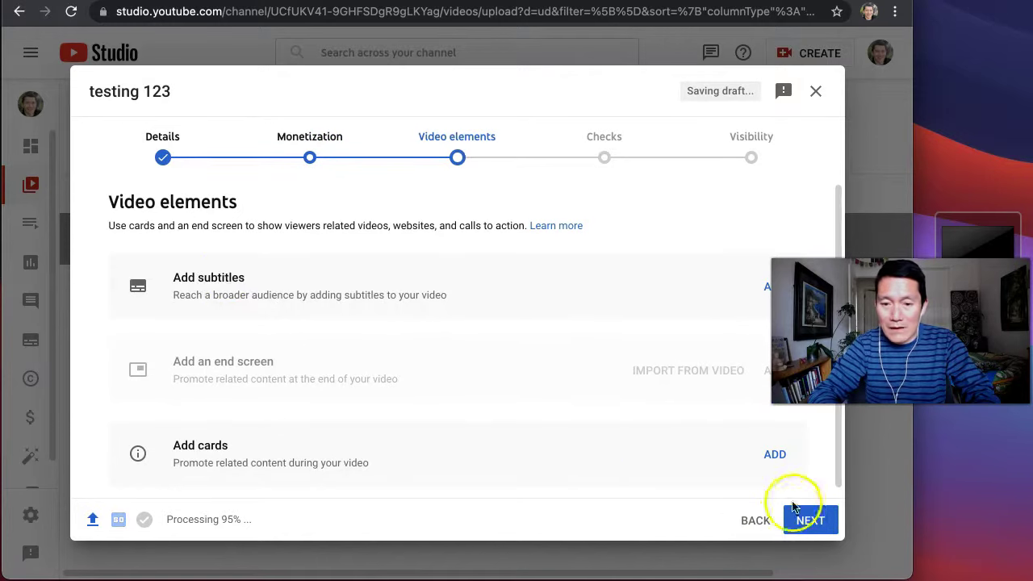
{"action": "left_click", "coordinate": [811, 521]}
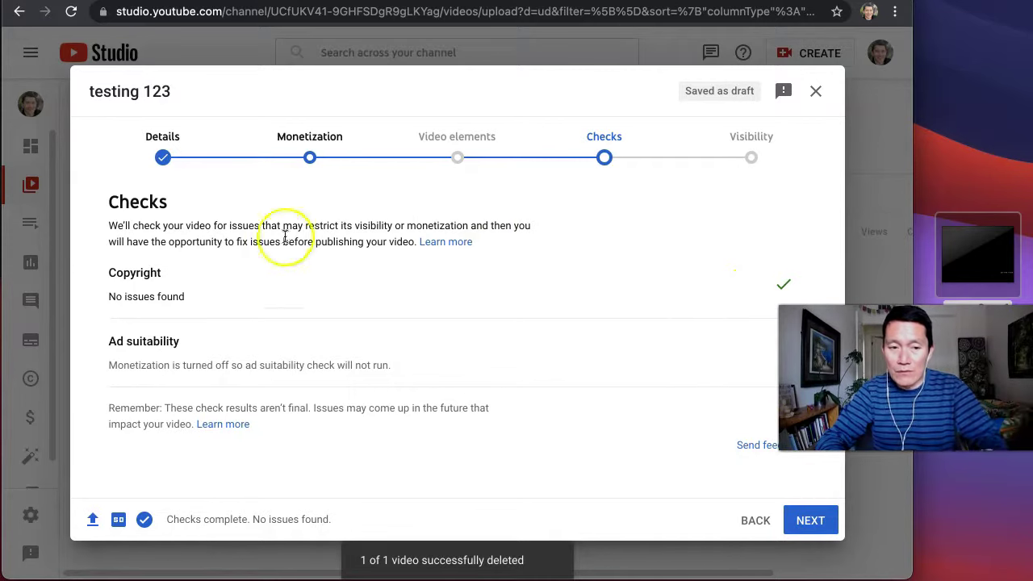
{"action": "left_click", "coordinate": [815, 523]}
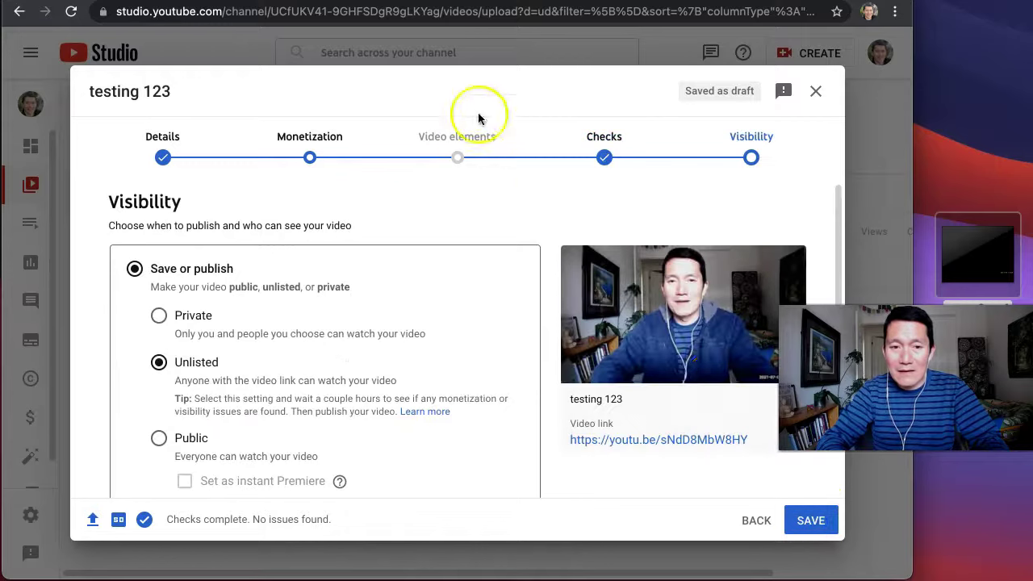
Try the Private visibility option, look at its private sharing invitation without inviting anyone, and return the visibility to Unlisted
{"action": "scroll", "coordinate": [246, 375], "scroll_direction": "down", "scroll_amount": 1}
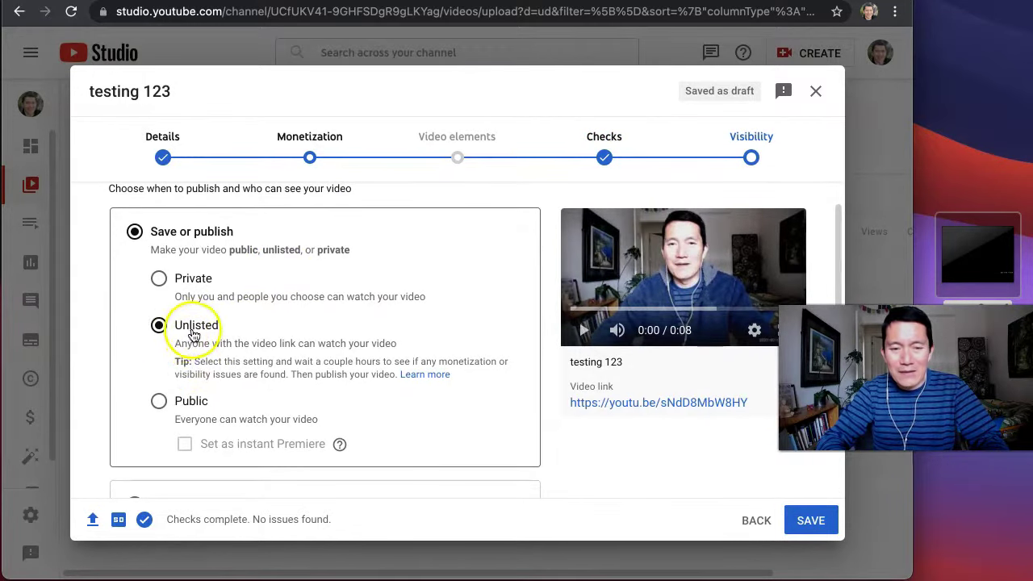
{"action": "scroll", "coordinate": [193, 335], "scroll_direction": "up", "scroll_amount": 1}
{"action": "left_click", "coordinate": [159, 311]}
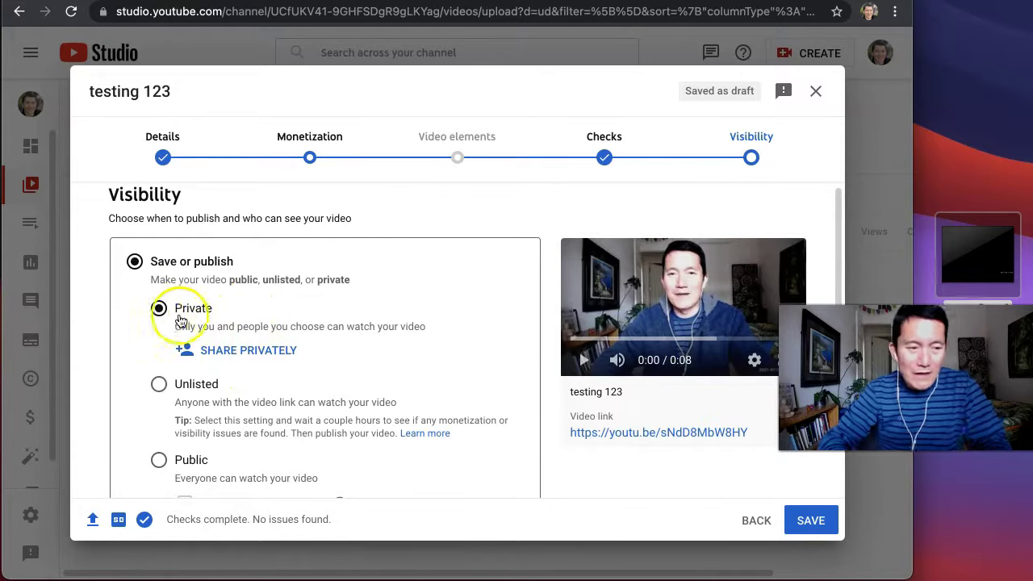
{"action": "left_click", "coordinate": [254, 355]}
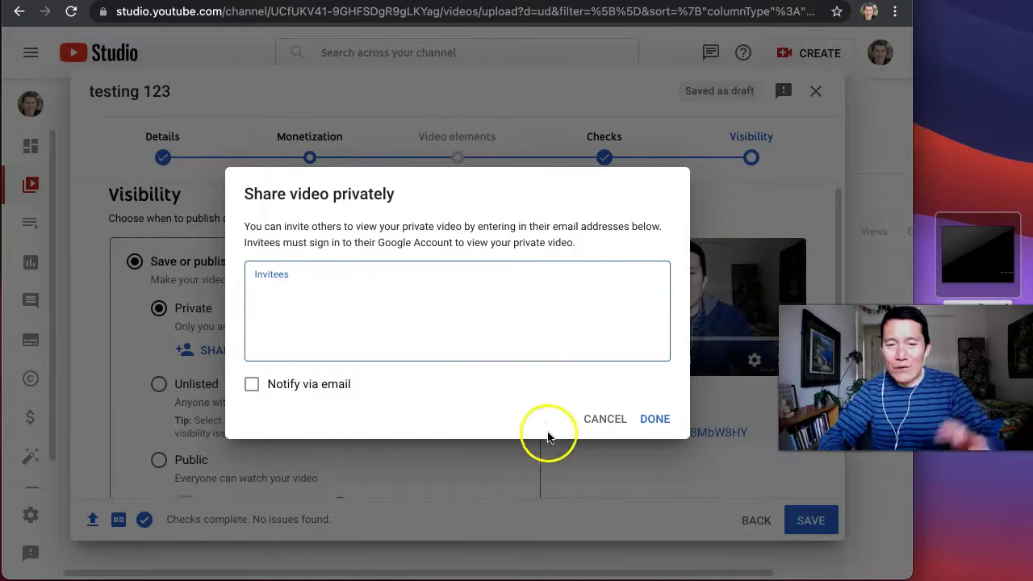
{"action": "left_click", "coordinate": [605, 419]}
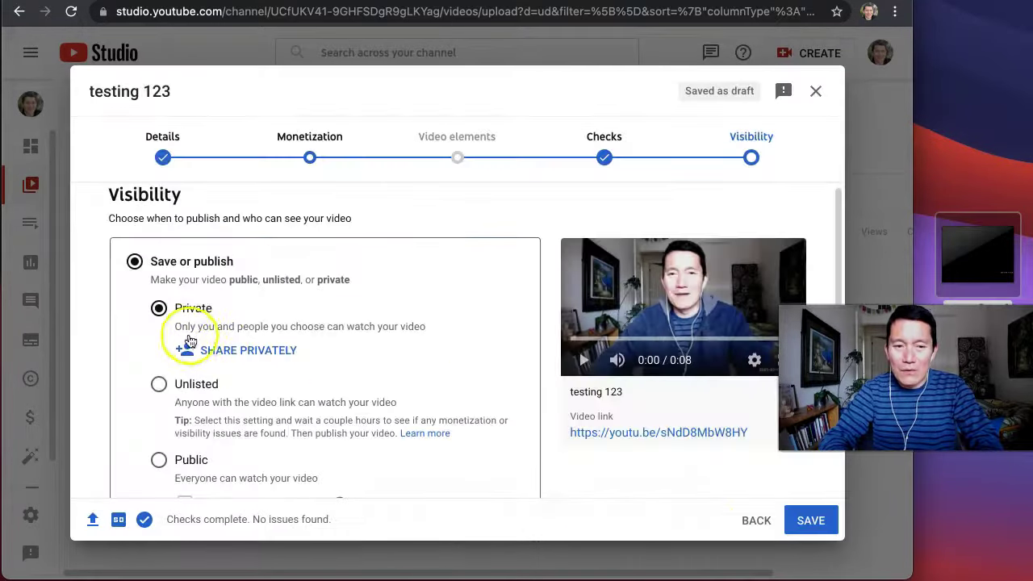
{"action": "left_click", "coordinate": [160, 388]}
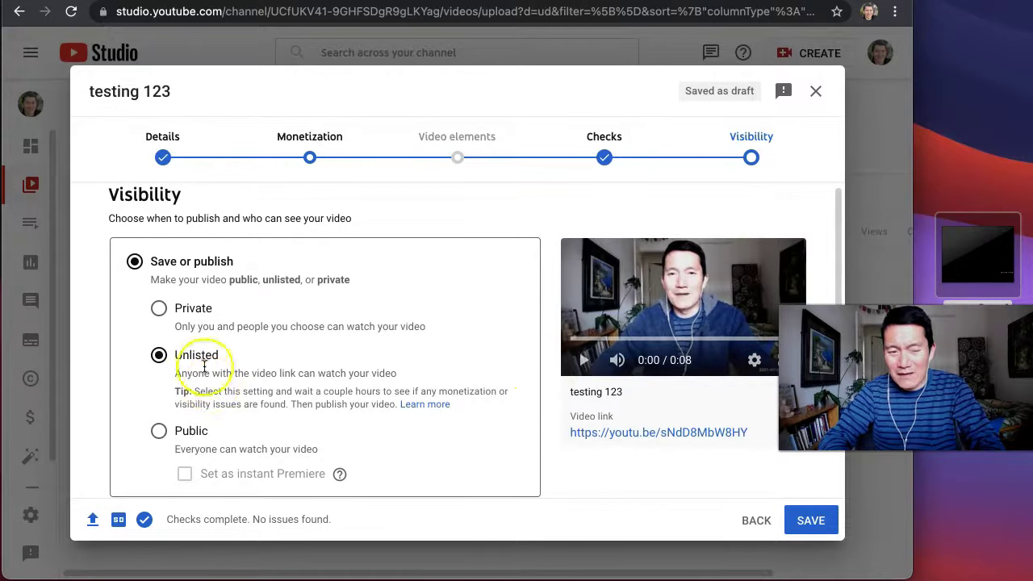
Copy the video link and save the video with Unlisted visibility
{"action": "scroll", "coordinate": [547, 353], "scroll_direction": "down", "scroll_amount": 2}
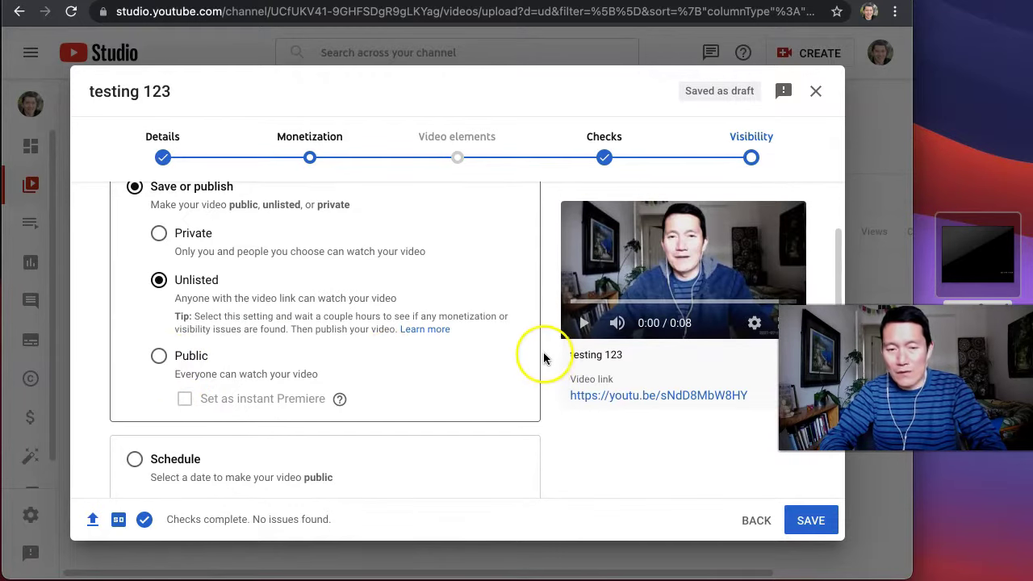
{"action": "scroll", "coordinate": [556, 322], "scroll_direction": "down", "scroll_amount": 1}
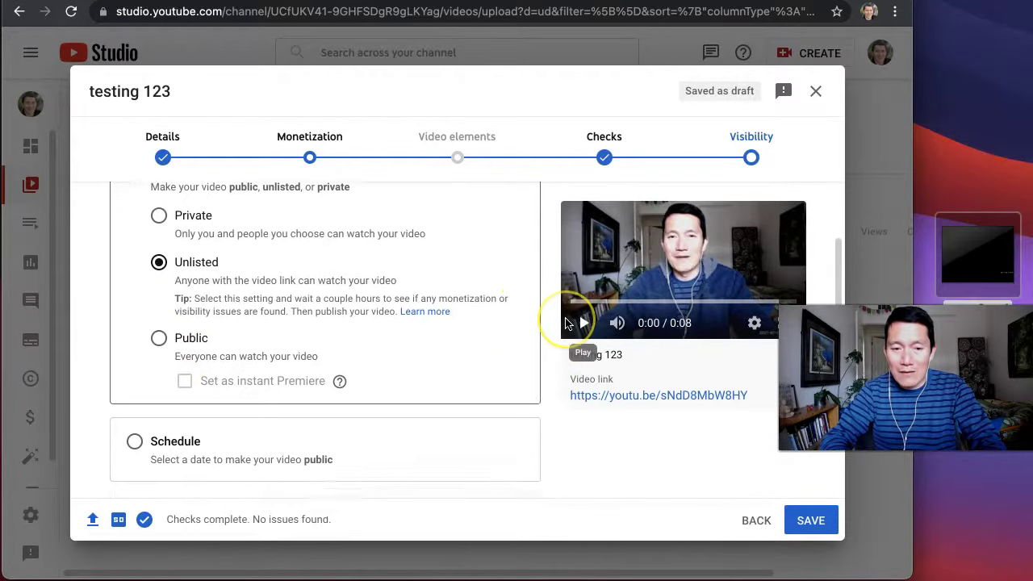
{"action": "scroll", "coordinate": [566, 323], "scroll_direction": "down", "scroll_amount": 5}
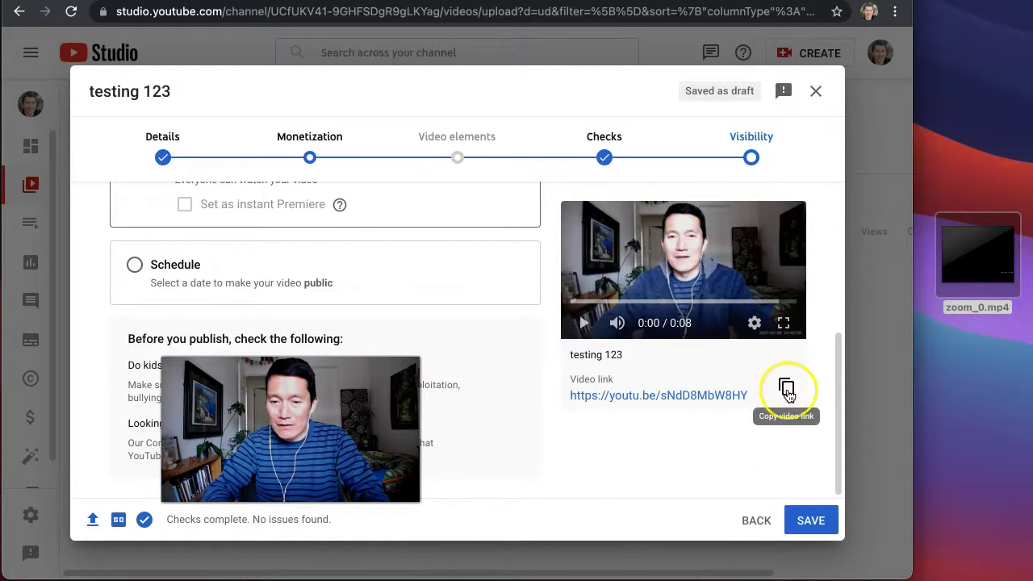
{"action": "left_click", "coordinate": [786, 392]}
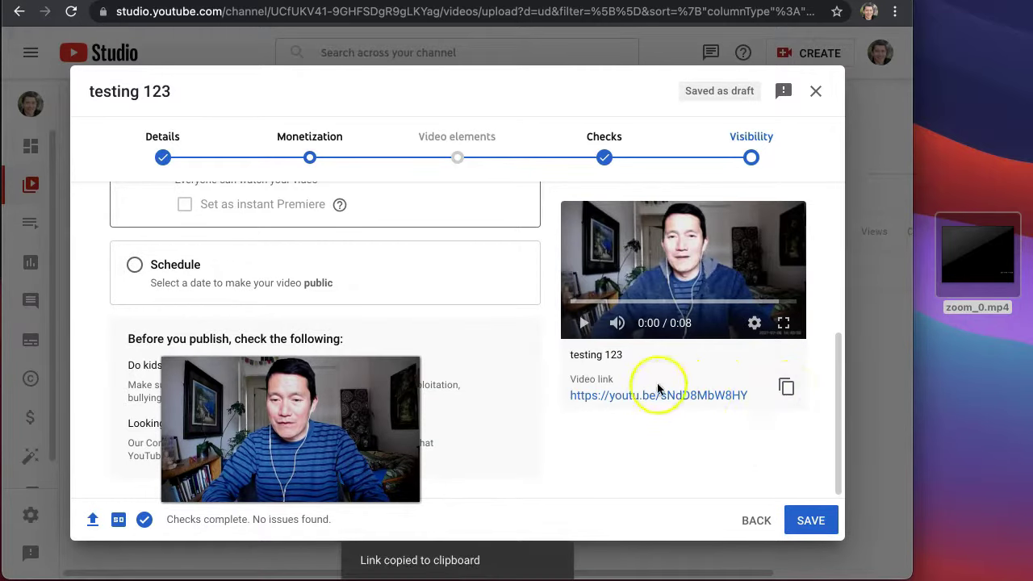
{"action": "left_click", "coordinate": [712, 453]}
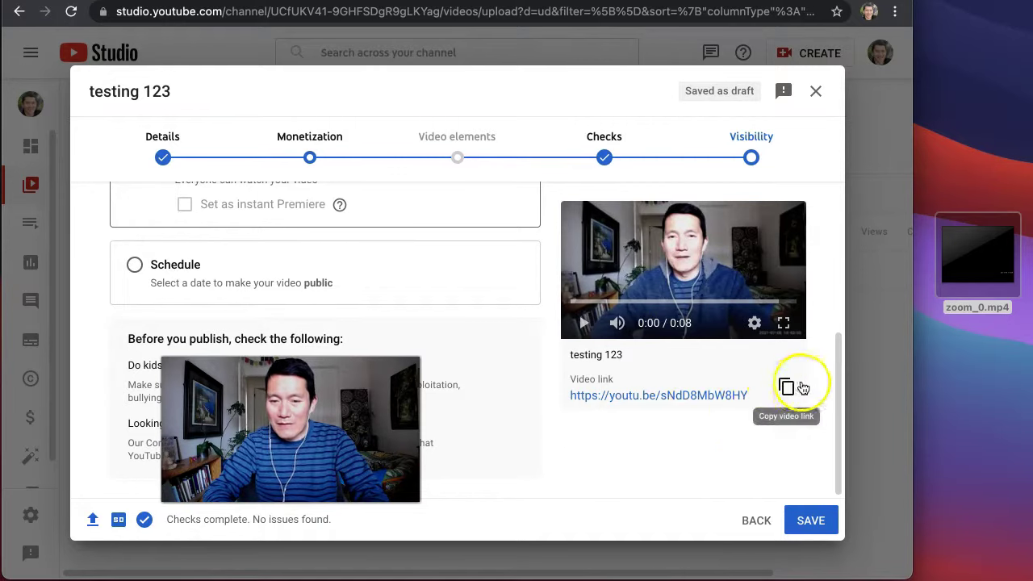
{"action": "left_click", "coordinate": [811, 520]}
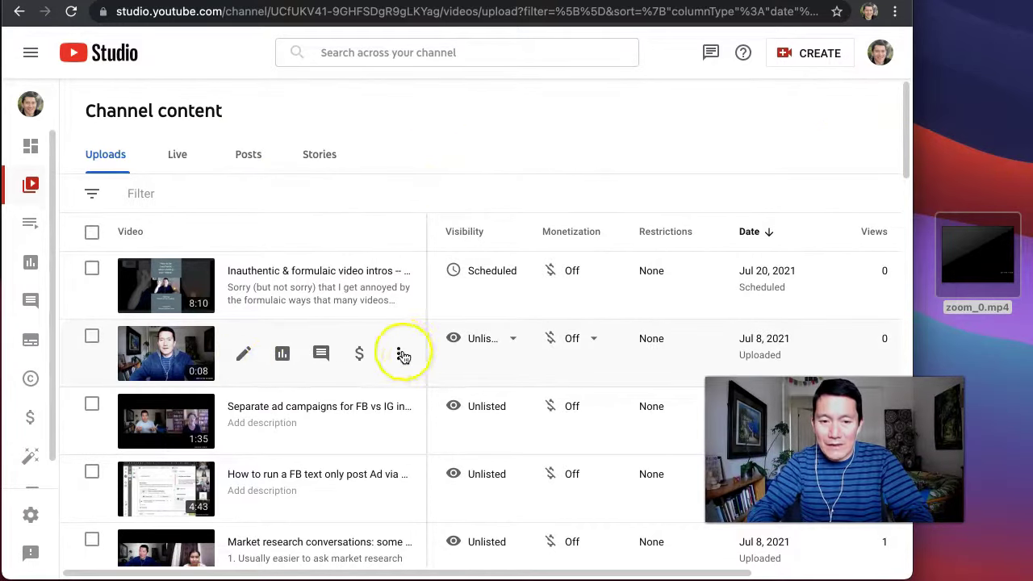
Get the shareable link of the "testing 123" video from the channel content list
{"action": "left_click", "coordinate": [398, 355]}
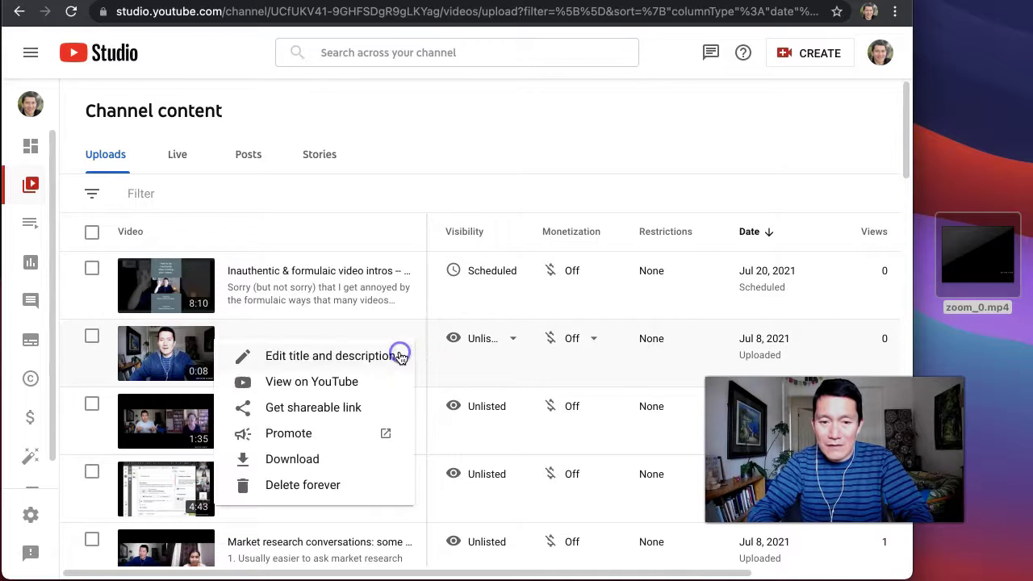
{"action": "left_click", "coordinate": [342, 410]}
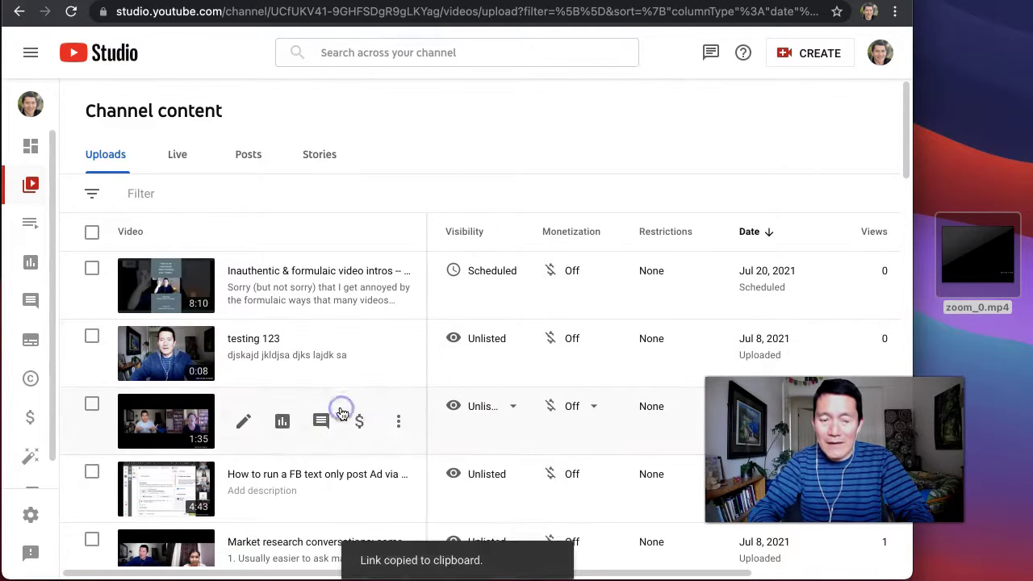
{"action": "left_click", "coordinate": [488, 133]}
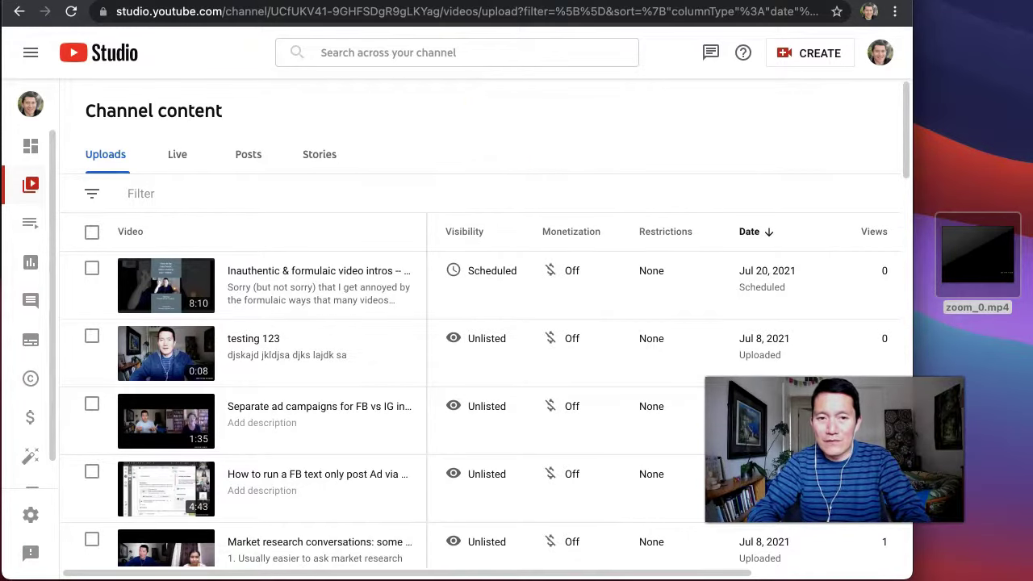
Switch to the TLC 2021 Facebook group and post the comment "testing 123" with the copied video link under the Focusmate post
{"action": "left_click", "coordinate": [387, 2]}
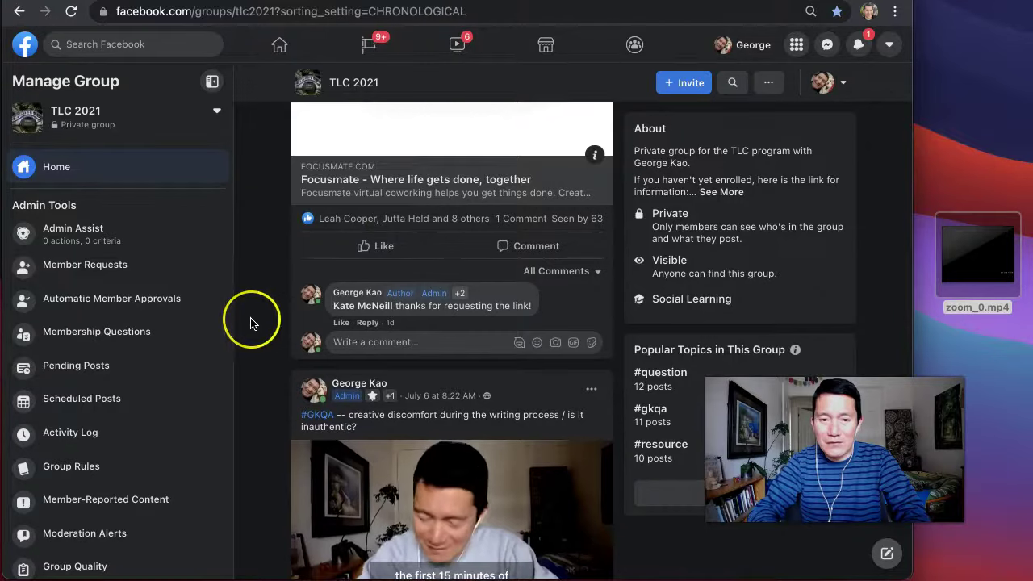
{"action": "left_click", "coordinate": [416, 314]}
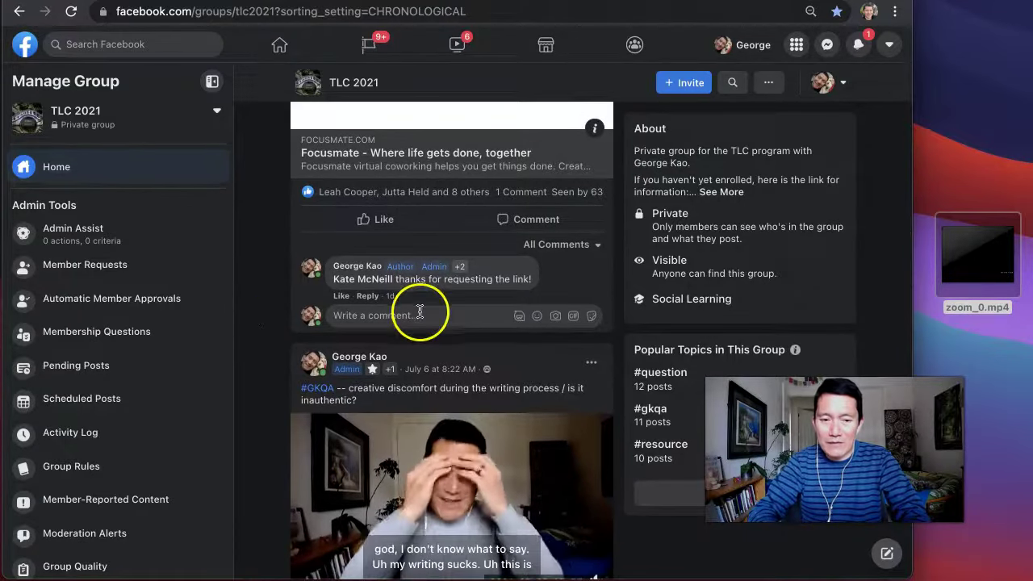
{"action": "type", "text": "testing 123"}
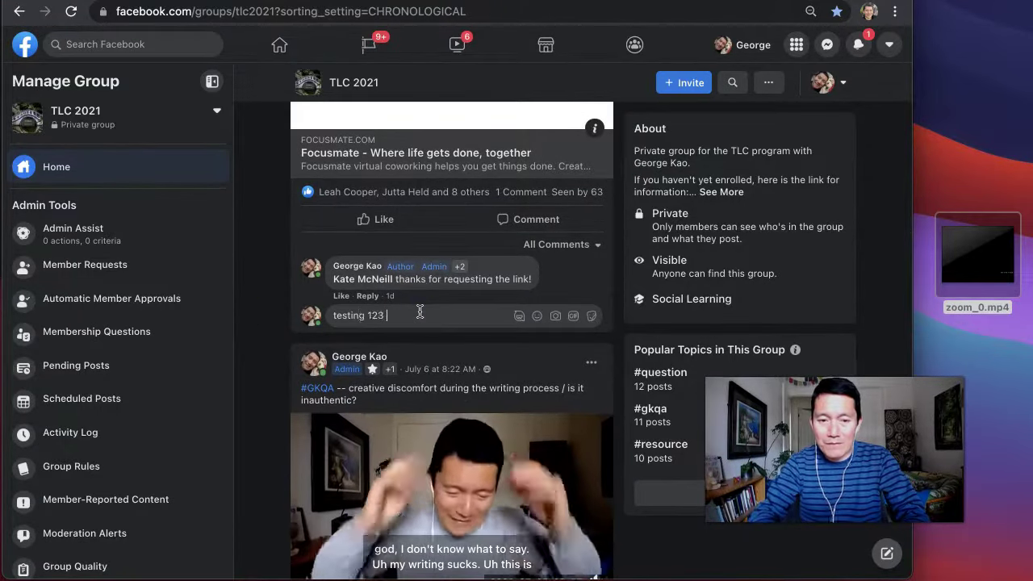
{"action": "key", "text": "super+v"}
{"action": "left_click", "coordinate": [436, 316]}
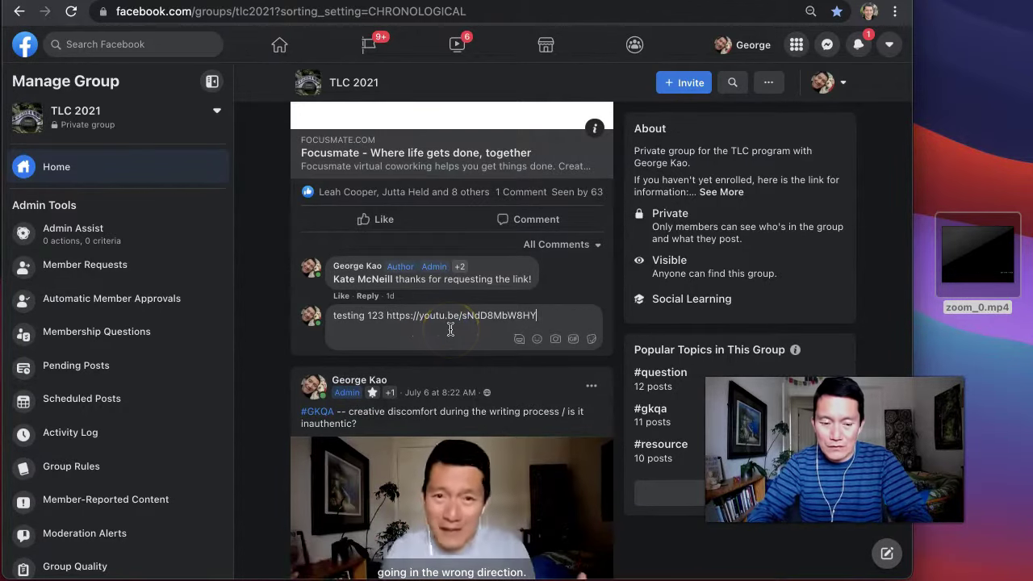
{"action": "key", "text": "Return"}
{"action": "left_click", "coordinate": [449, 317]}
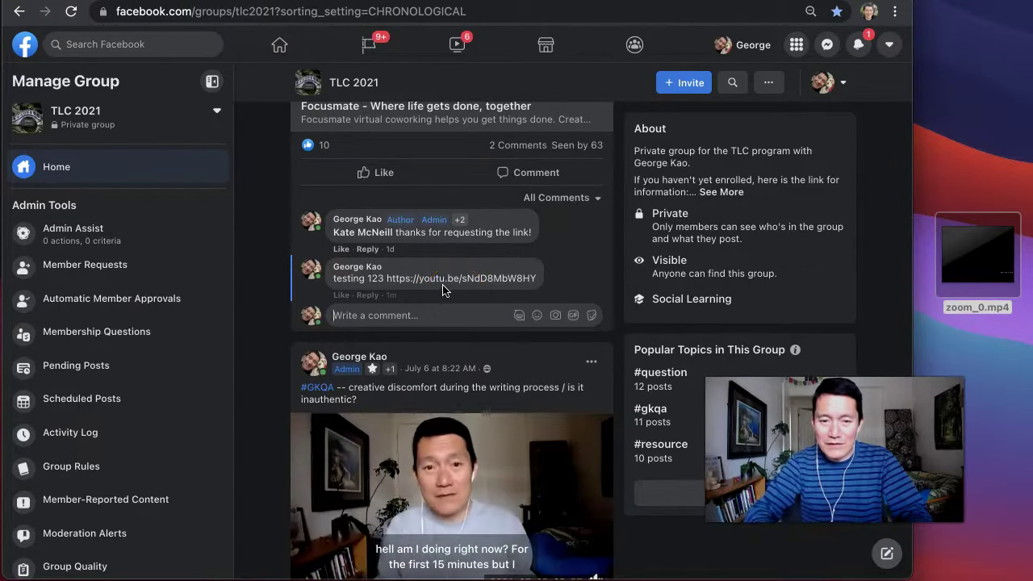
Open the shared video on YouTube from the new comment's link preview and pause its playback
{"action": "left_click", "coordinate": [452, 302]}
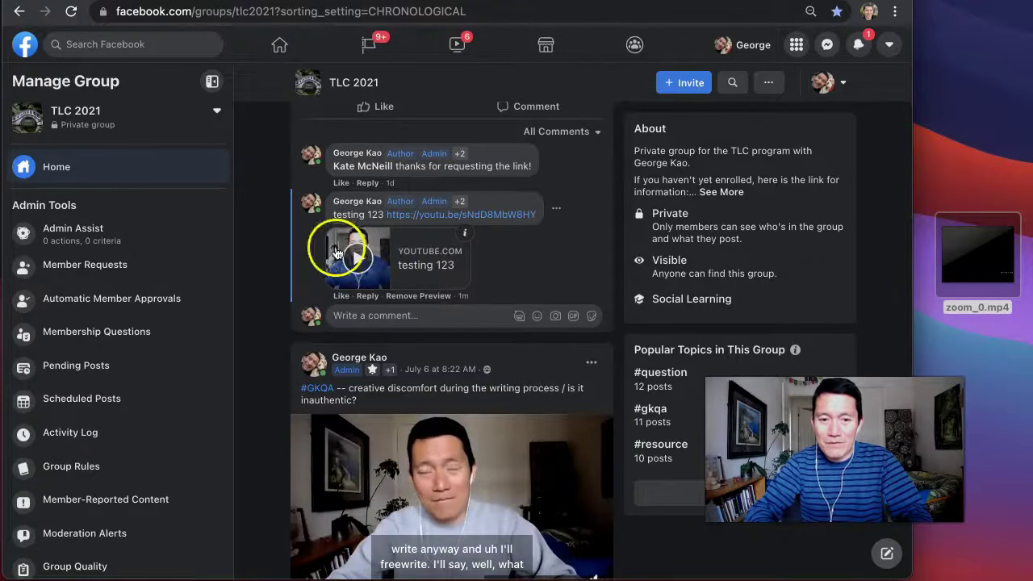
{"action": "left_click", "coordinate": [364, 260]}
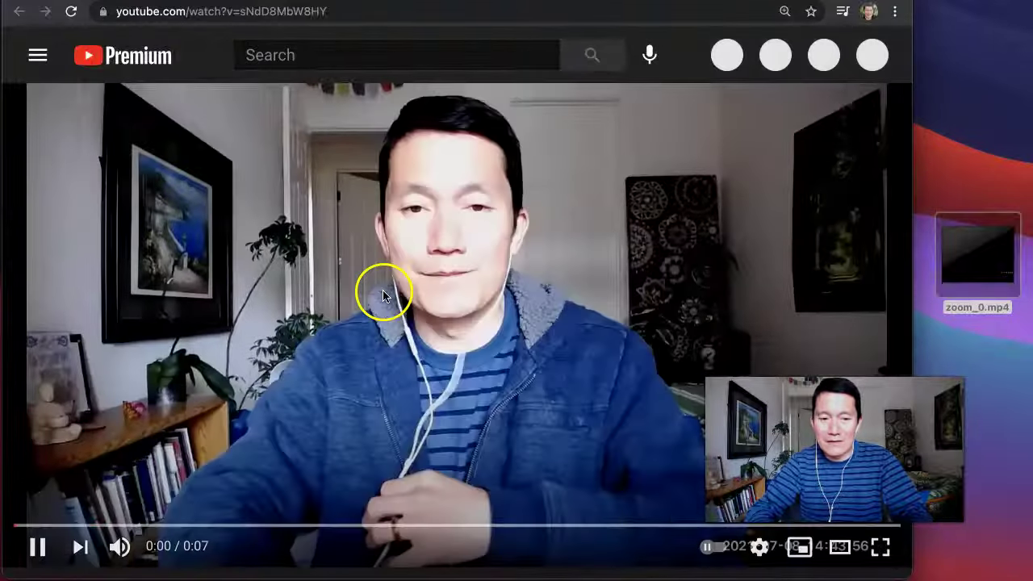
{"action": "left_click", "coordinate": [383, 297]}
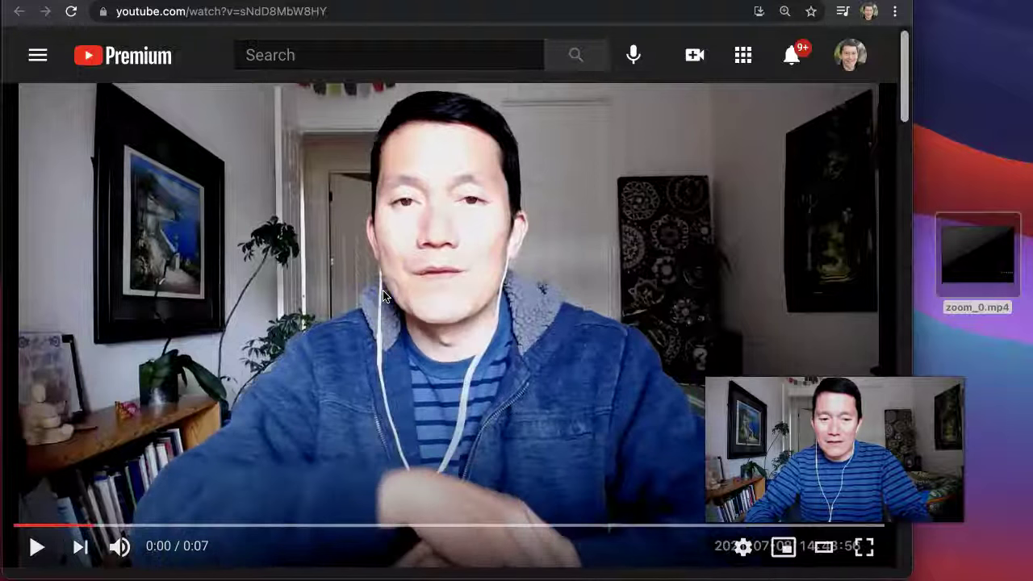
{"action": "left_click", "coordinate": [80, 546]}
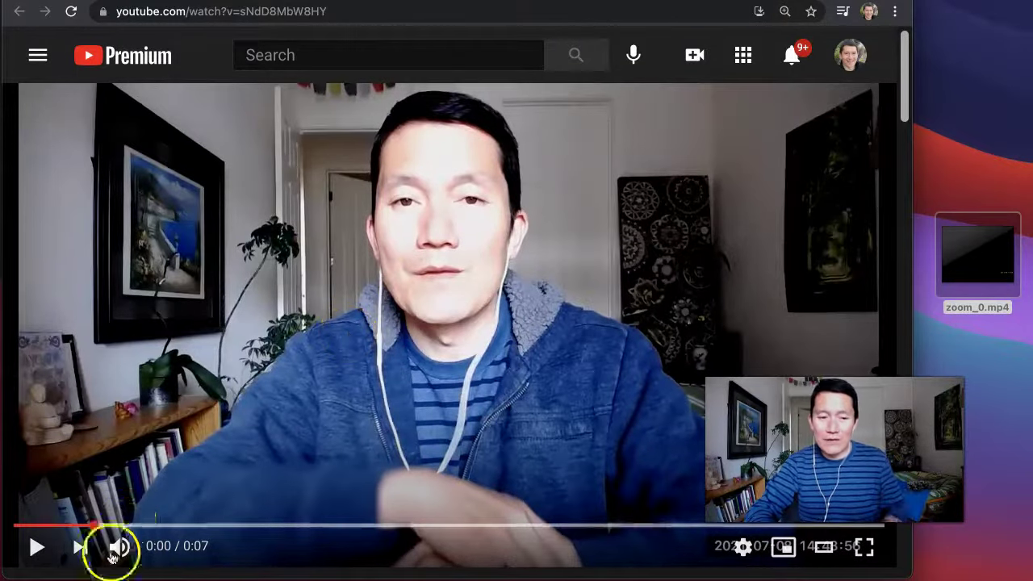